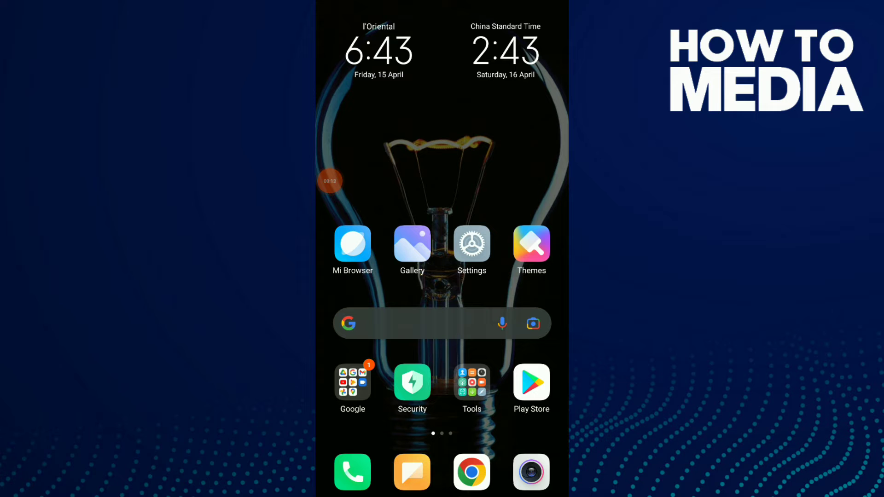
Step: Swipe to the home screen page that shows the Signal icon
{"action": "left_click_drag", "start_coordinate": [525, 312], "coordinate": [345, 311]}
Step: Launch Signal and go from the lolaala chat's group settings into Permissions
{"action": "left_click", "coordinate": [472, 37]}
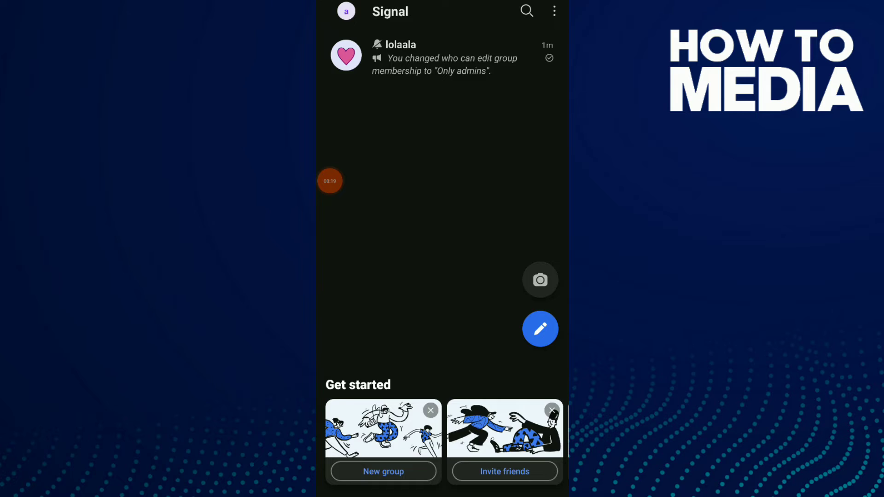
{"action": "left_click", "coordinate": [443, 58]}
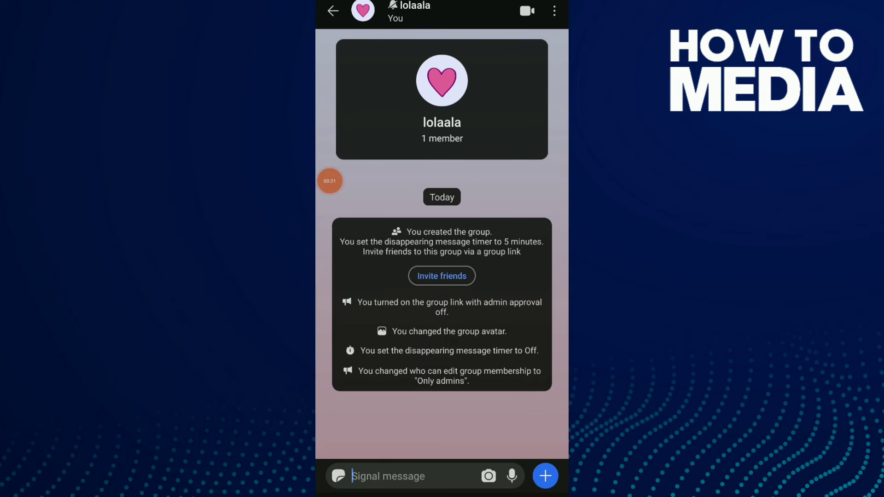
{"action": "left_click", "coordinate": [387, 11]}
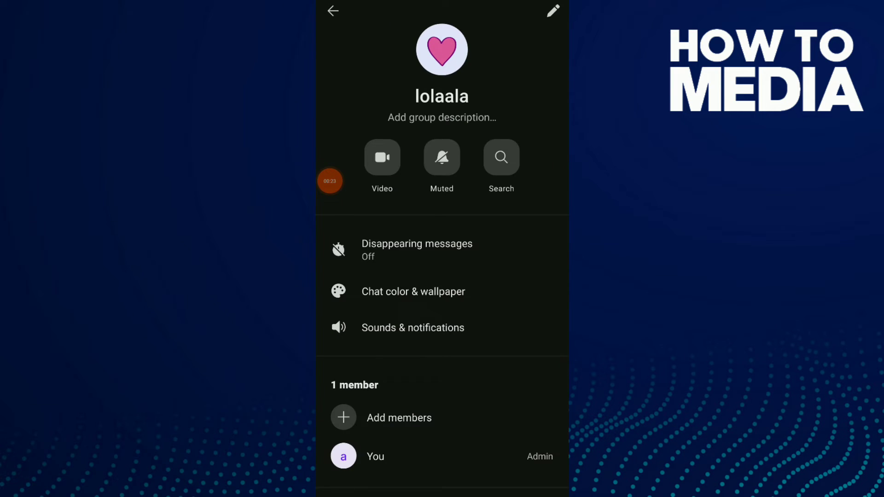
{"action": "scroll", "coordinate": [442, 277], "scroll_direction": "down", "scroll_amount": 5}
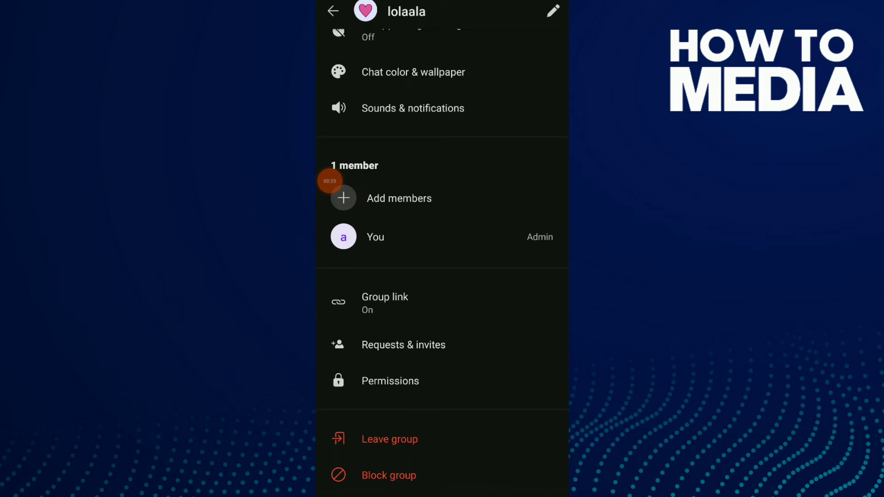
{"action": "left_click", "coordinate": [390, 380]}
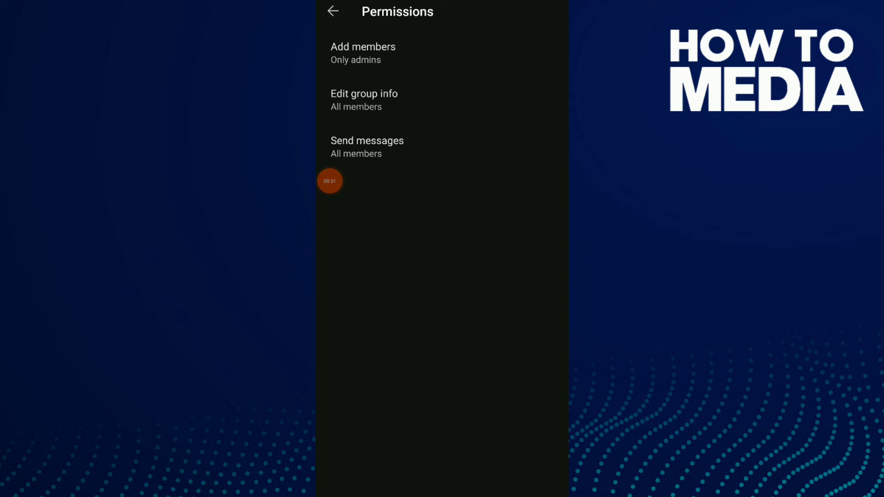
Step: Pick 'Only admins' in the Edit group info dialog
{"action": "left_click", "coordinate": [415, 100]}
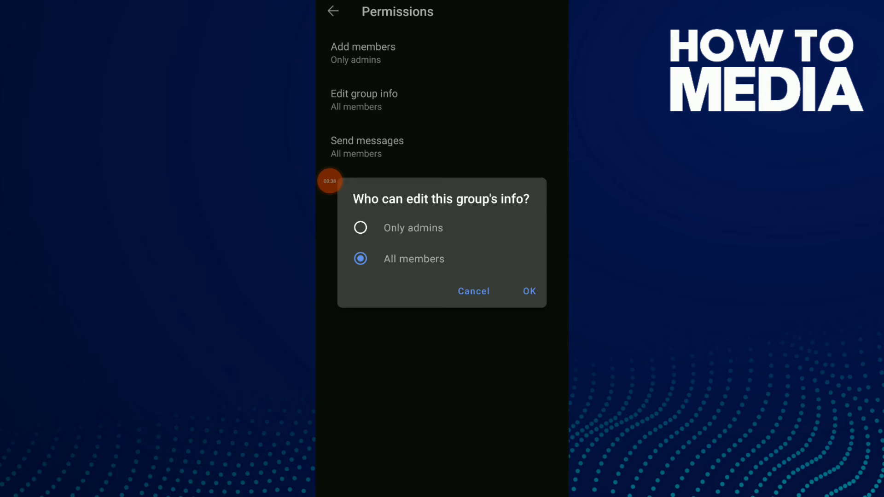
{"action": "left_click", "coordinate": [360, 228]}
Step: Confirm 'Only admins' for editing the lolaala group's info
{"action": "left_click", "coordinate": [530, 291]}
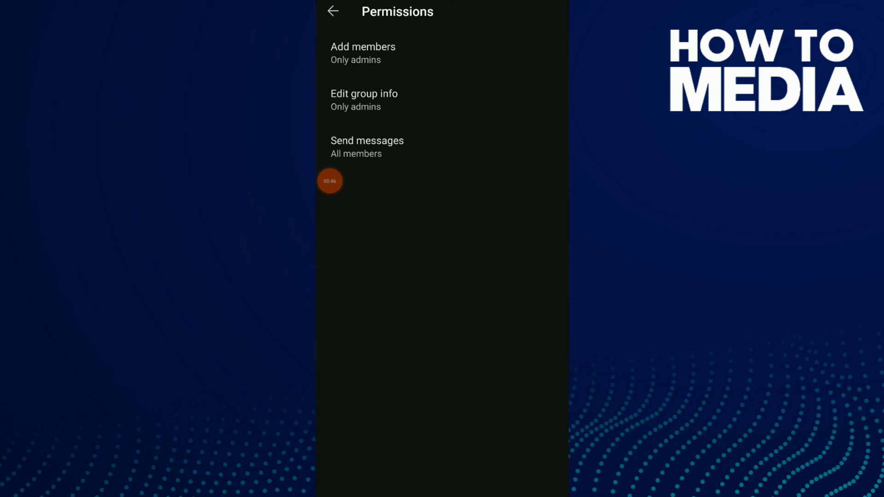